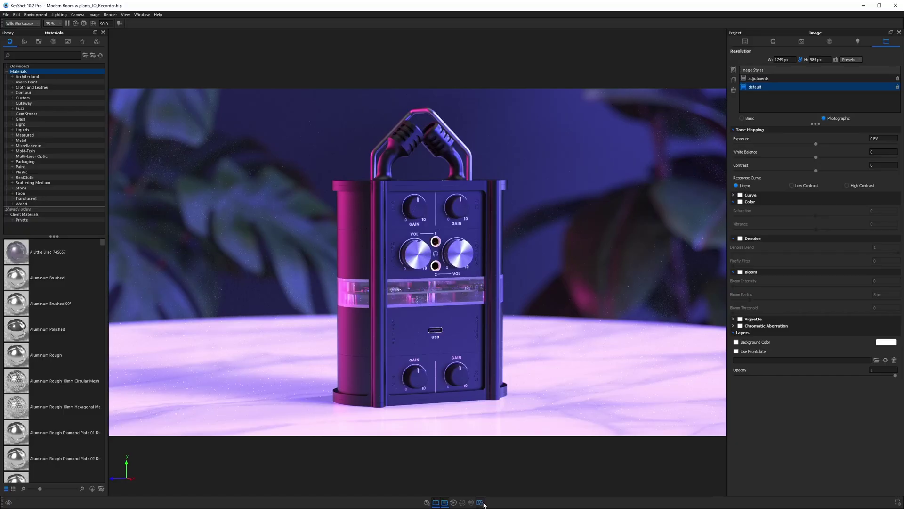
Set the still image output format to PSD 32-bit and expand the Layers and Passes options
{"action": "left_click", "coordinate": [480, 502]}
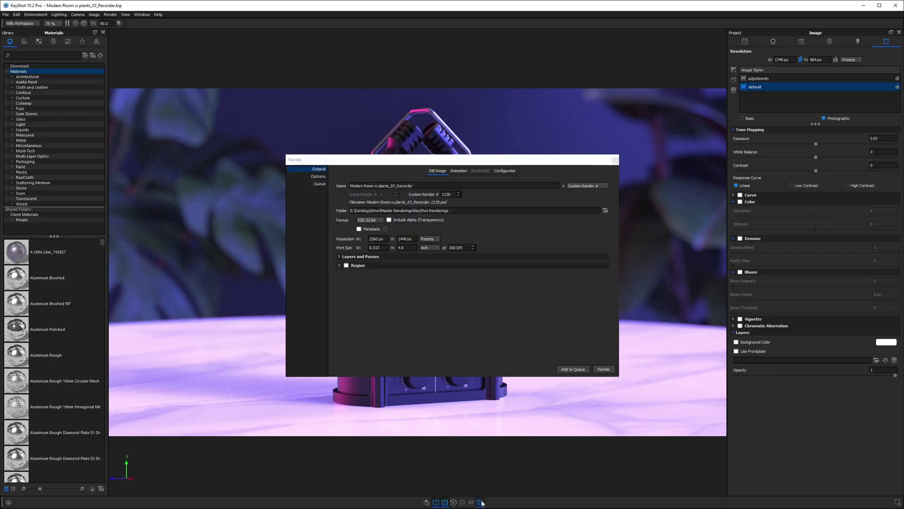
{"action": "left_click", "coordinate": [382, 219]}
{"action": "left_click", "coordinate": [377, 237]}
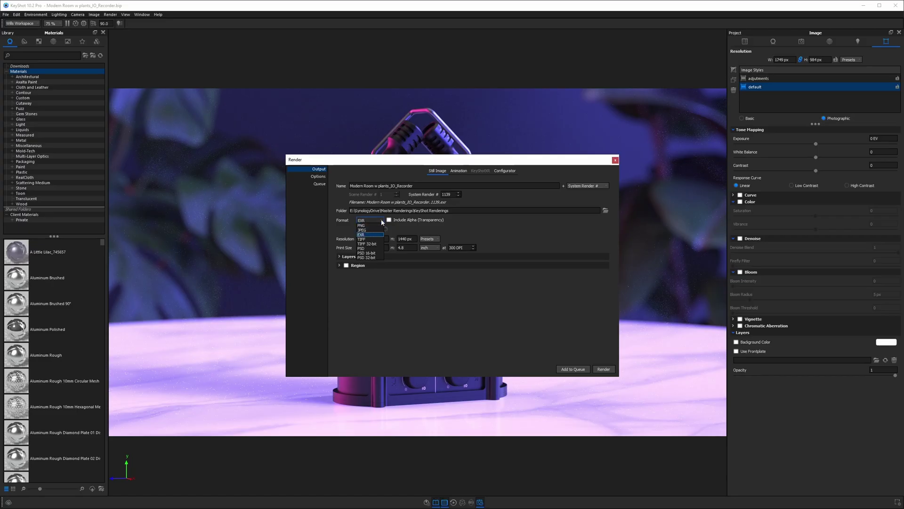
{"action": "left_click", "coordinate": [378, 257]}
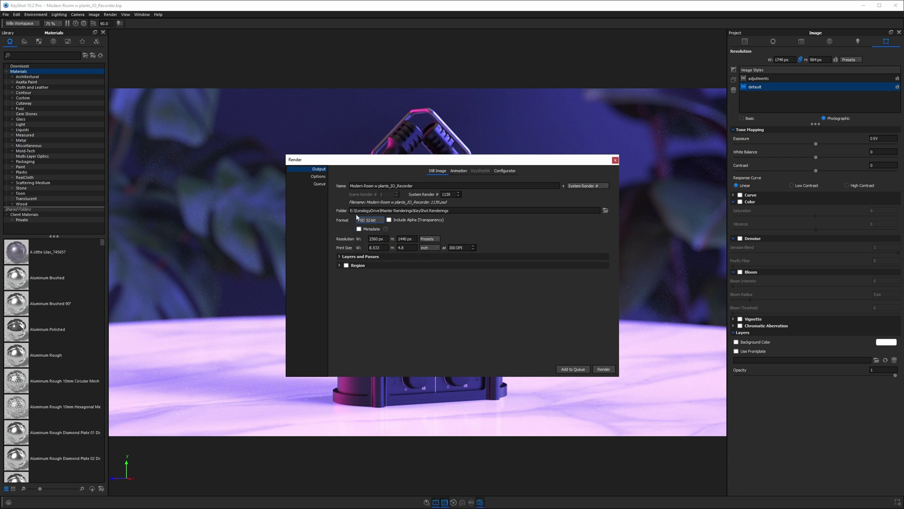
{"action": "left_click", "coordinate": [339, 256]}
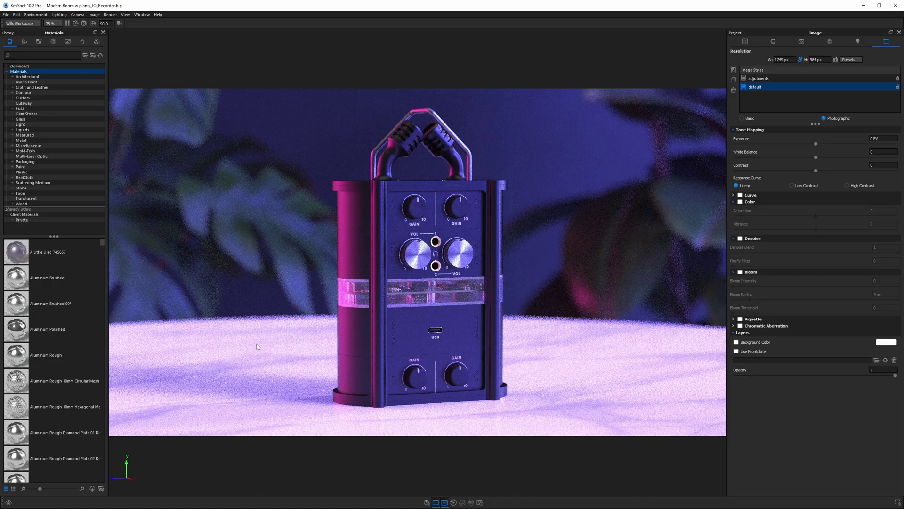
Open the color:25:25:25 #3 material's settings from the recorder's scene tree
{"action": "double_click", "coordinate": [257, 346]}
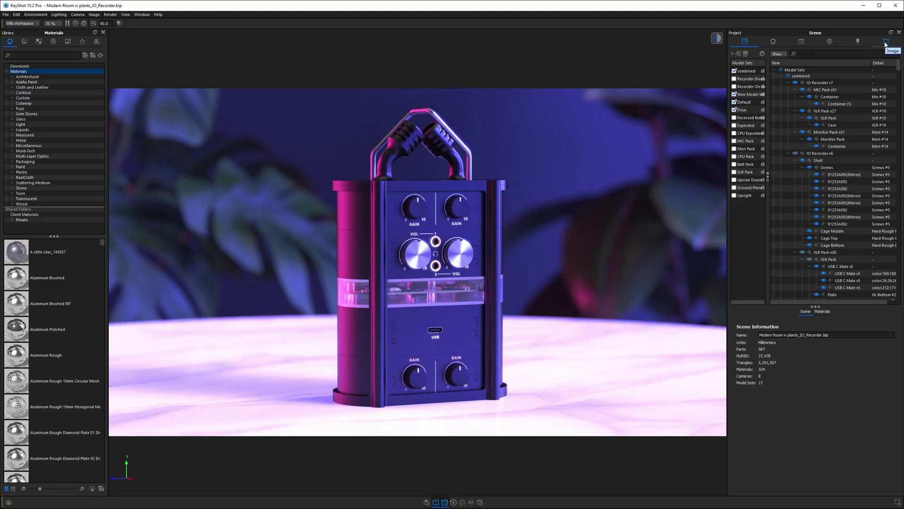
Switch the render's image style from 'adjutments' to 'default'
{"action": "left_click", "coordinate": [886, 42]}
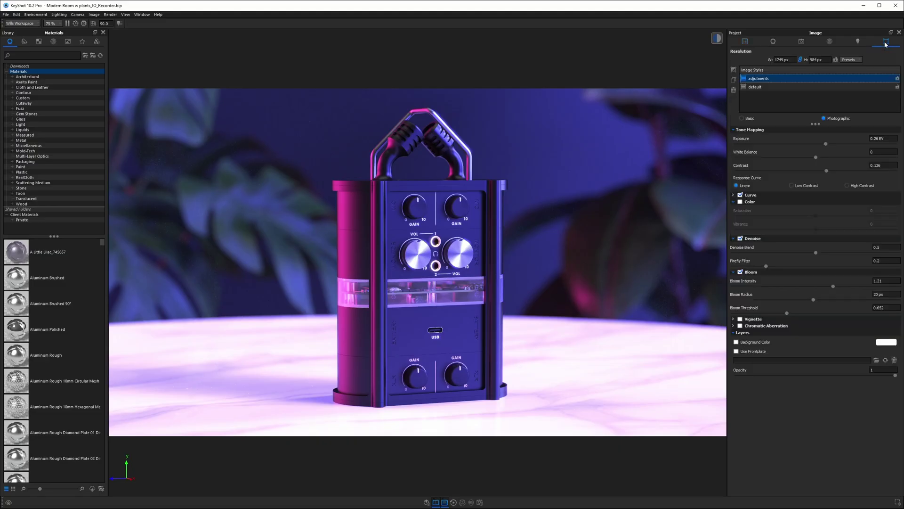
{"action": "left_click", "coordinate": [762, 88]}
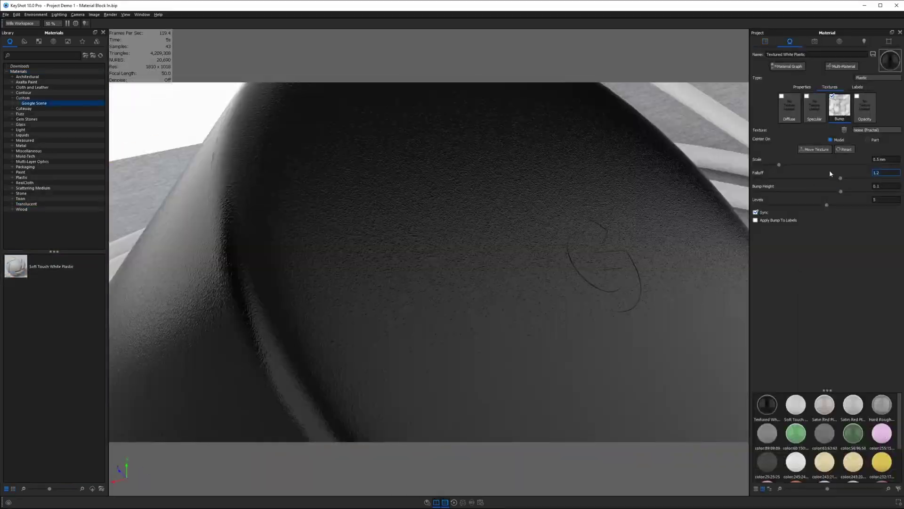
Set bump height to 0.02, use a plain colour background, and rotate the environment to 51.5°
{"action": "key", "text": "Tab"}
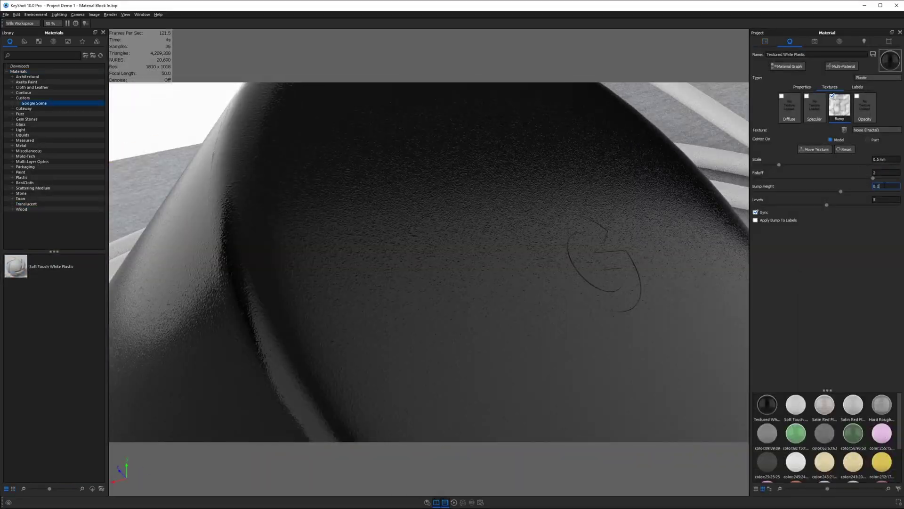
{"action": "type", "text": "0.02"}
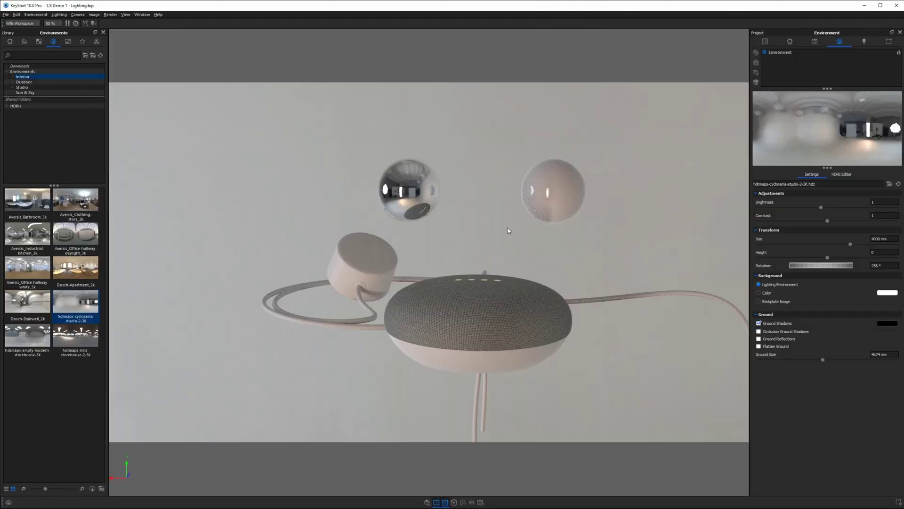
{"action": "left_click", "coordinate": [758, 292]}
{"action": "left_click_drag", "start_coordinate": [829, 265], "coordinate": [805, 267]}
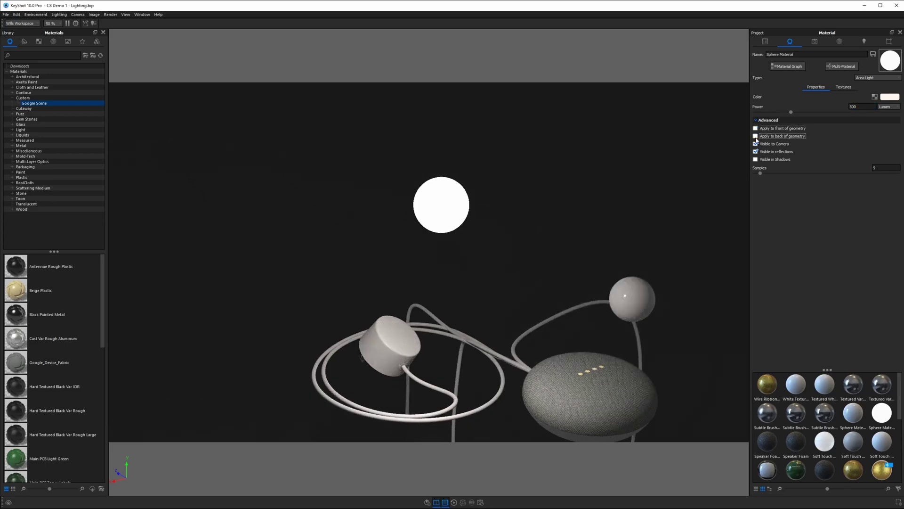
{"action": "left_click", "coordinate": [756, 143]}
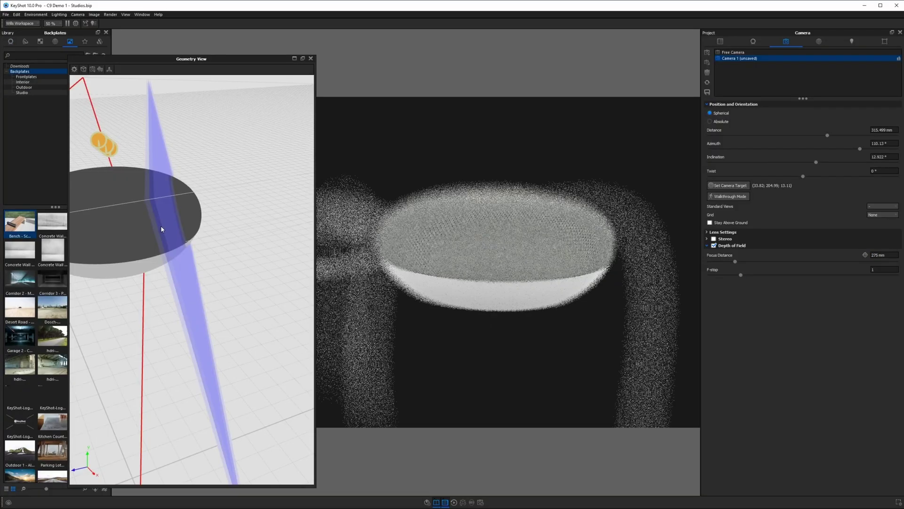
Close the floating geometry view, adjust the camera azimuth, and open the area light's material
{"action": "key", "text": "o"}
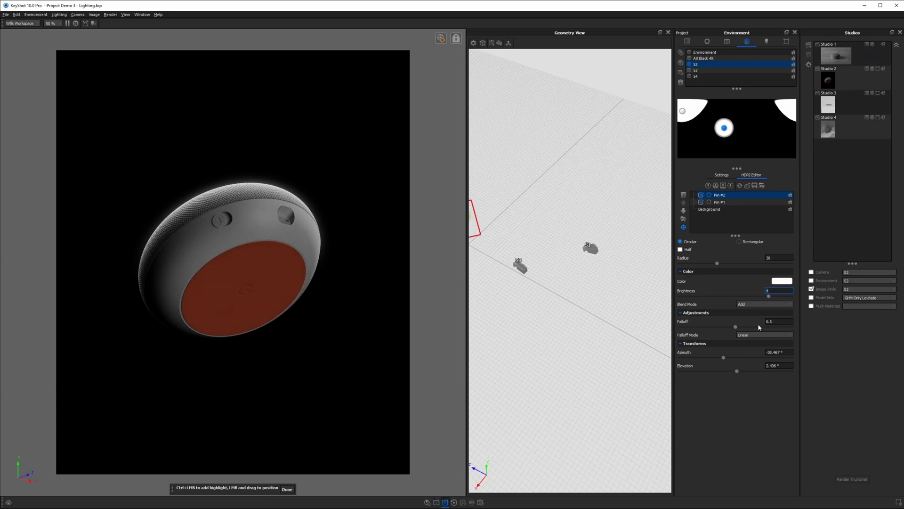
{"action": "left_click_drag", "start_coordinate": [723, 357], "coordinate": [704, 356]}
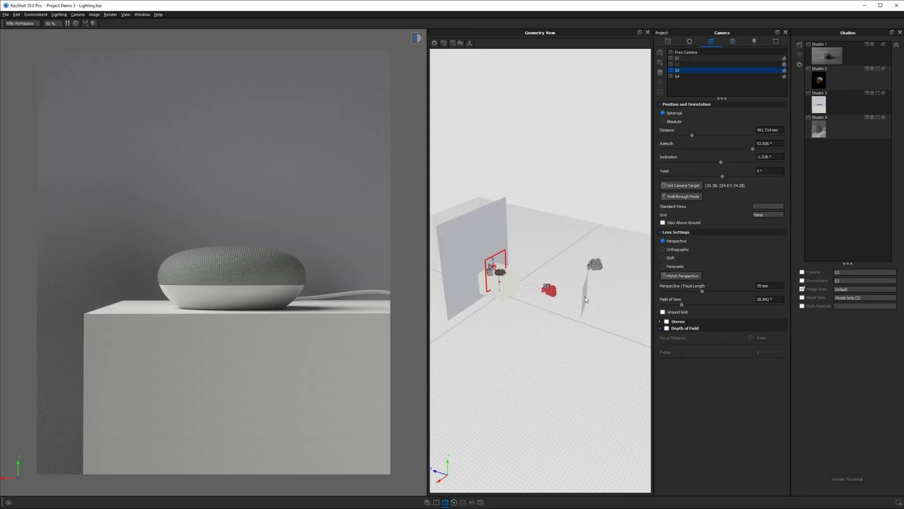
{"action": "double_click", "coordinate": [493, 267]}
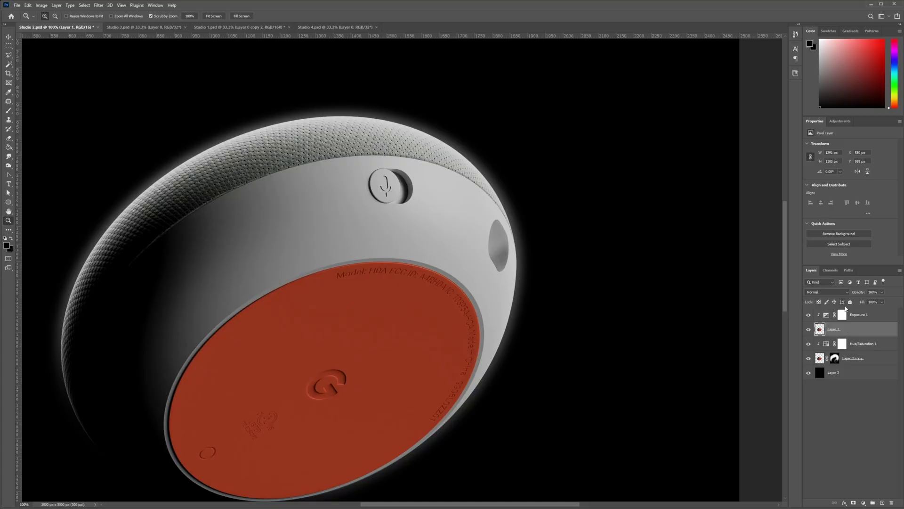
Zoom the canvas to 100% and check that Image > Mode shows 32 Bits/Channel
{"action": "double_click", "coordinate": [839, 315]}
{"action": "left_click", "coordinate": [354, 249]}
{"action": "left_click", "coordinate": [809, 315]}
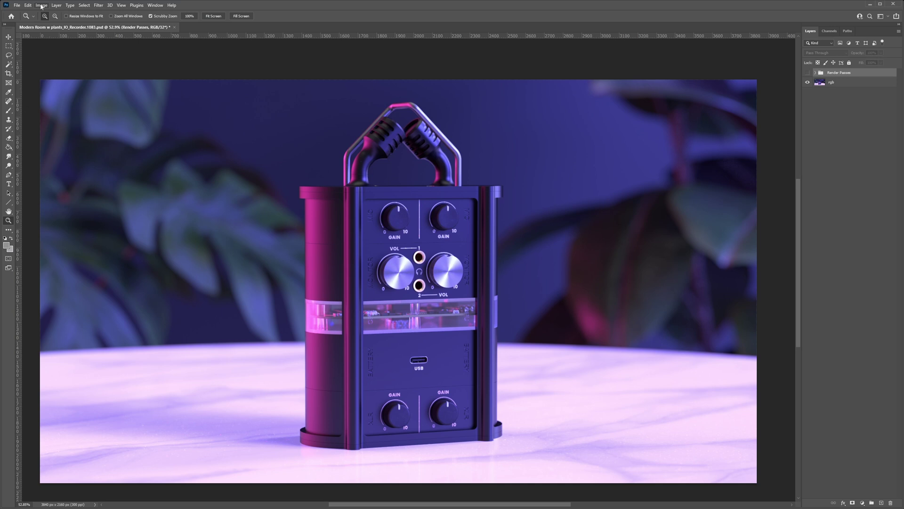
{"action": "left_click", "coordinate": [44, 6]}
{"action": "mouse_move", "coordinate": [47, 13]}
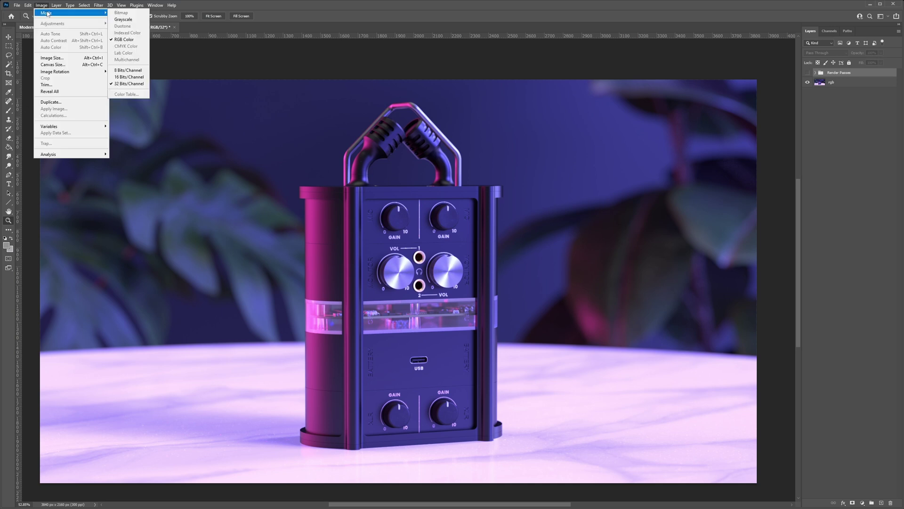
Show the Render Passes group, hide the clown pass, and turn on lighting, gi, caustics, reflection and refraction
{"action": "left_click", "coordinate": [136, 85]}
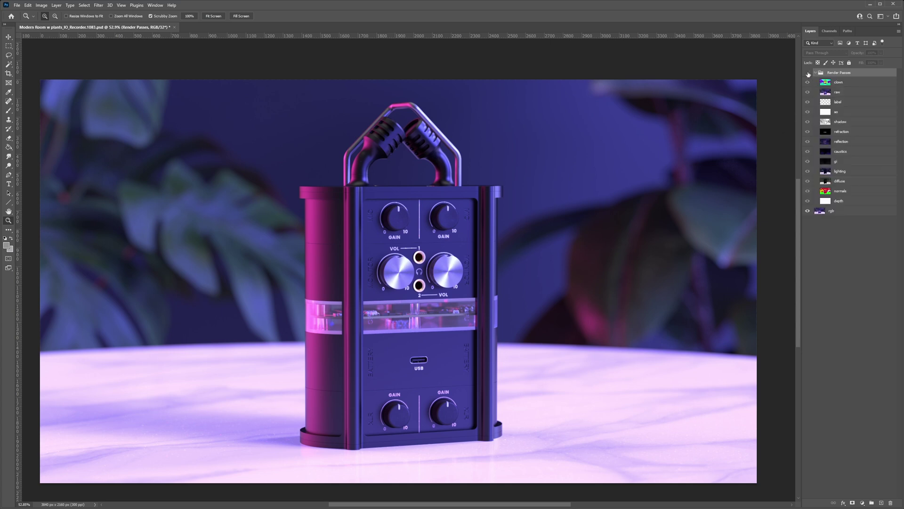
{"action": "left_click", "coordinate": [808, 73]}
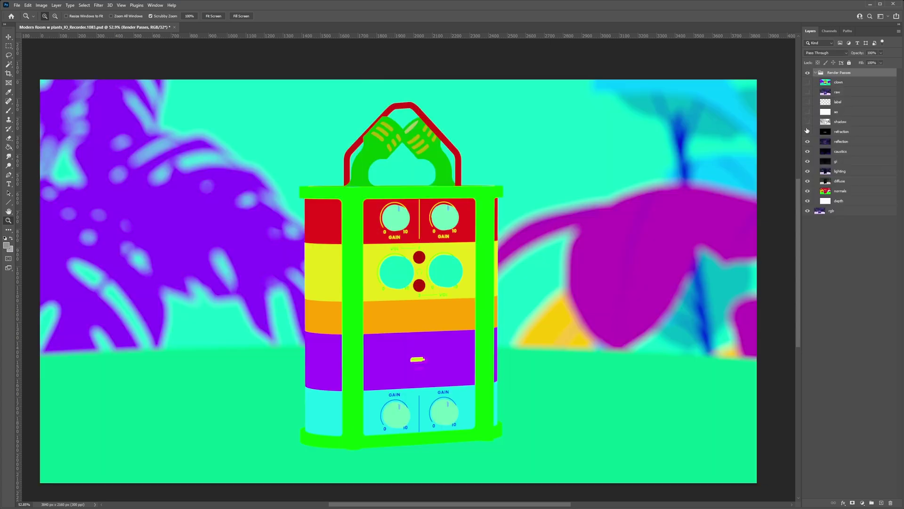
{"action": "left_click", "coordinate": [808, 202]}
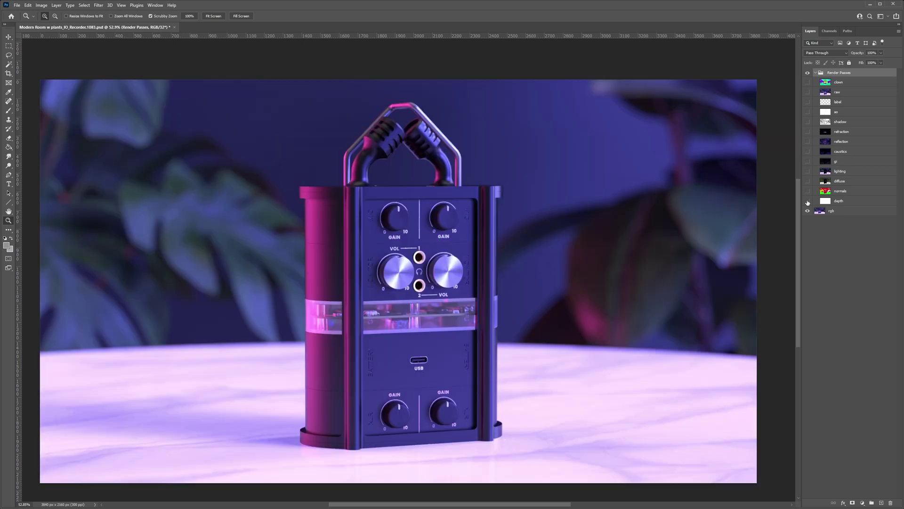
{"action": "left_click", "coordinate": [807, 171]}
{"action": "left_click", "coordinate": [807, 162]}
{"action": "left_click", "coordinate": [808, 151]}
{"action": "left_click", "coordinate": [808, 141]}
{"action": "left_click", "coordinate": [808, 132]}
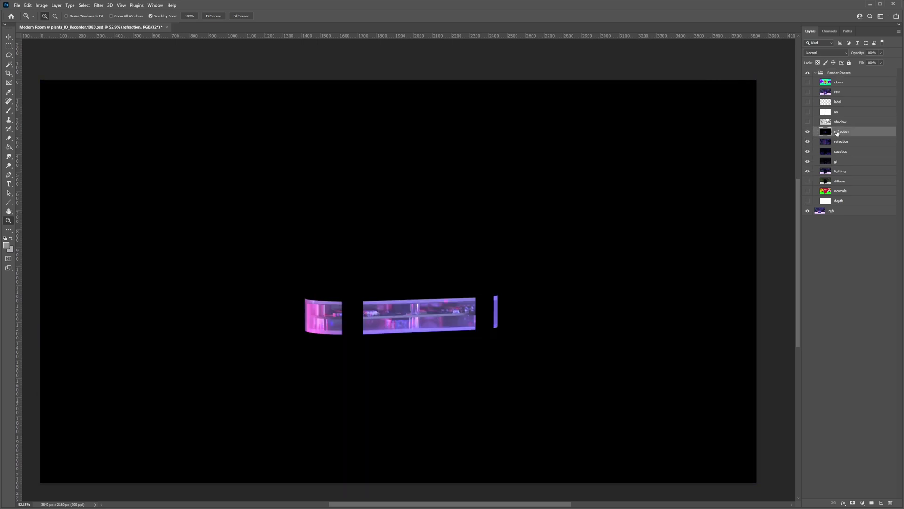
Set the refraction, reflection, caustics and gi layers to Linear Dodge (Add)
{"action": "left_click", "coordinate": [828, 53]}
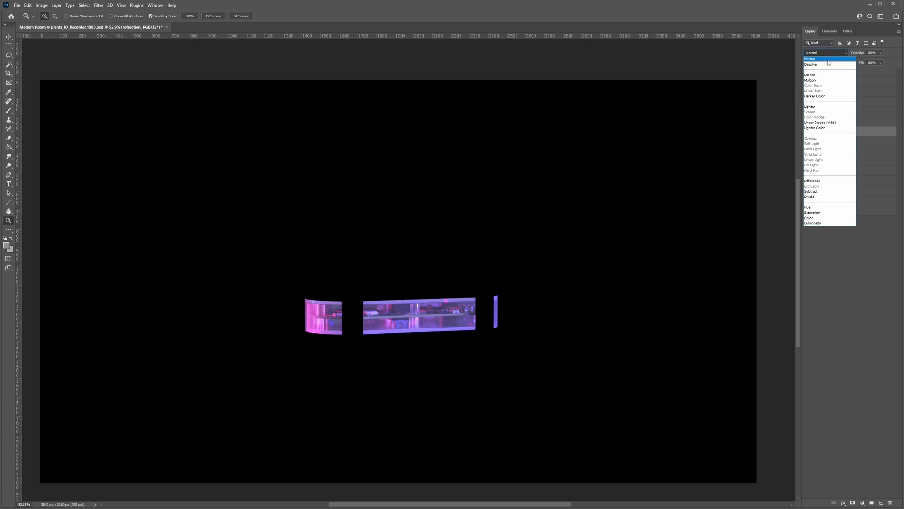
{"action": "left_click", "coordinate": [819, 122]}
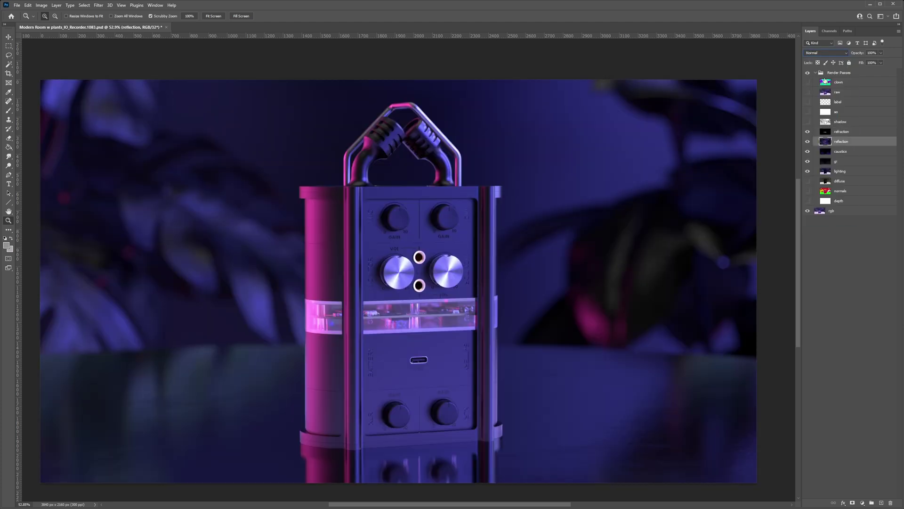
{"action": "left_click", "coordinate": [823, 53]}
{"action": "left_click", "coordinate": [833, 123]}
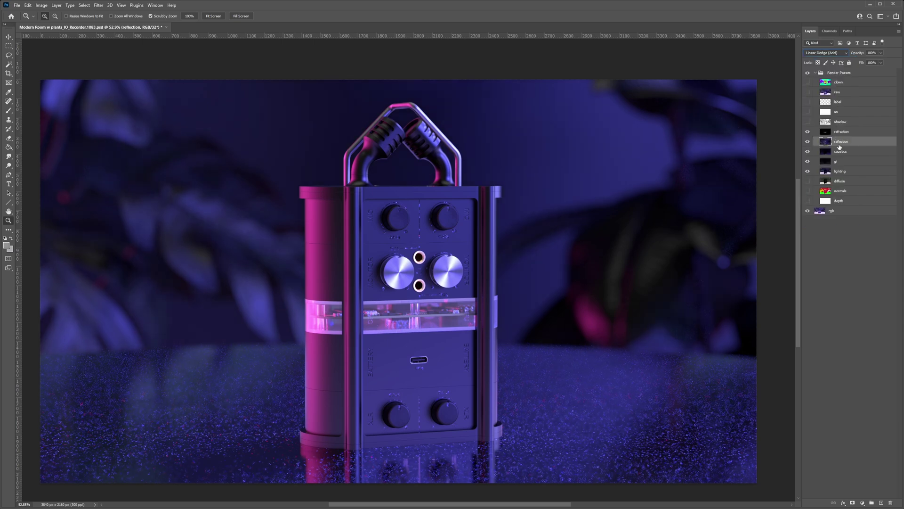
{"action": "left_click", "coordinate": [840, 152]}
{"action": "left_click", "coordinate": [827, 53]}
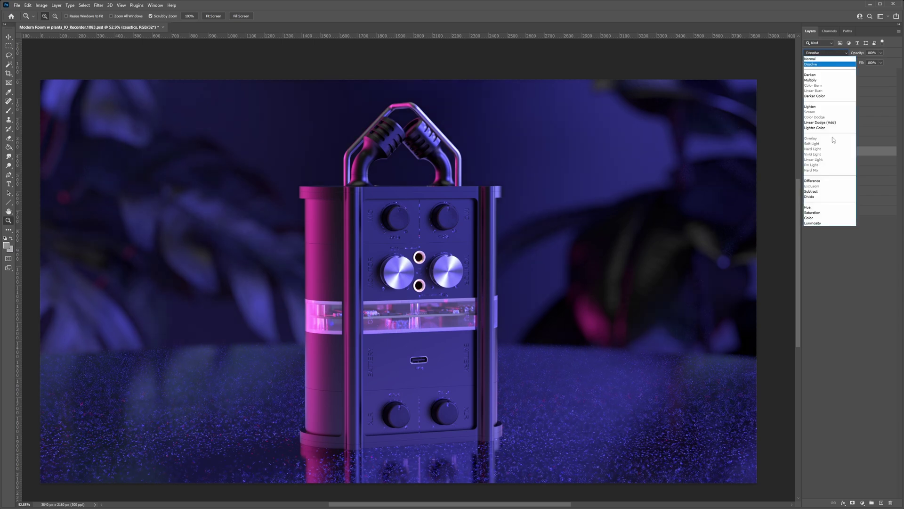
{"action": "left_click", "coordinate": [830, 122]}
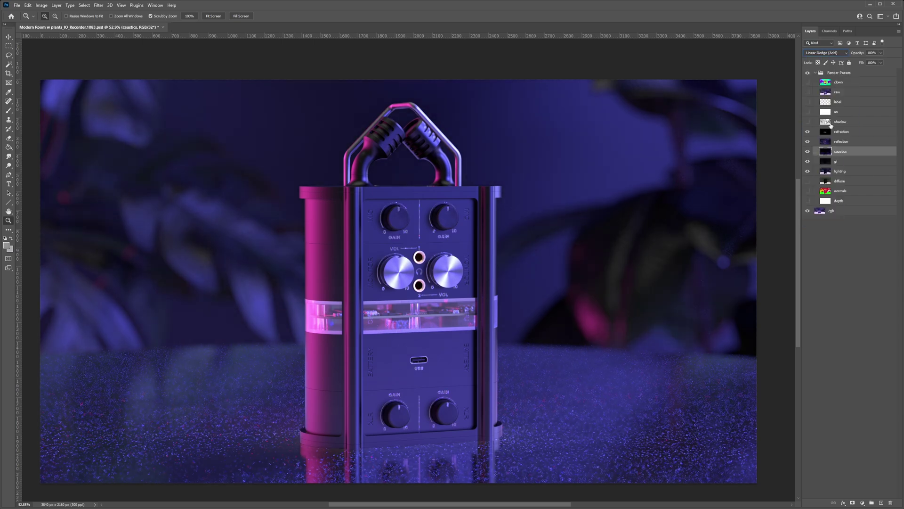
{"action": "left_click", "coordinate": [837, 161]}
{"action": "left_click", "coordinate": [826, 53]}
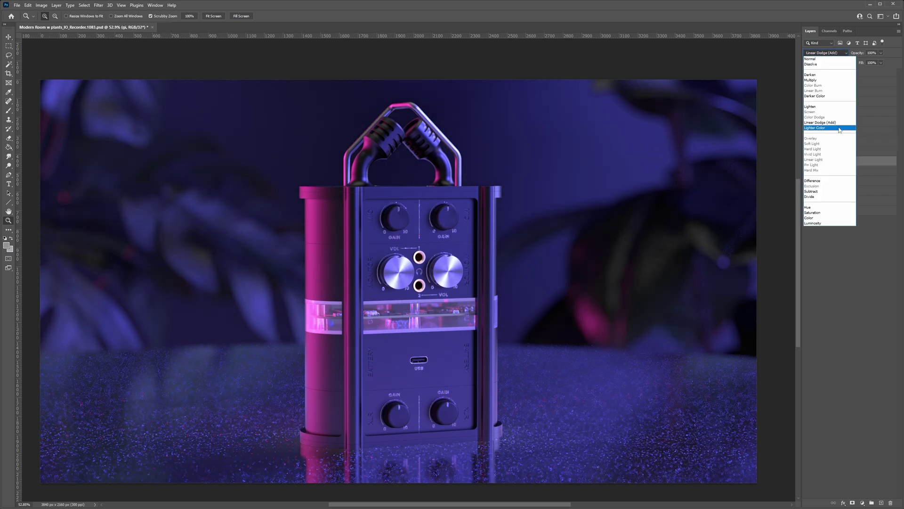
{"action": "left_click", "coordinate": [838, 124]}
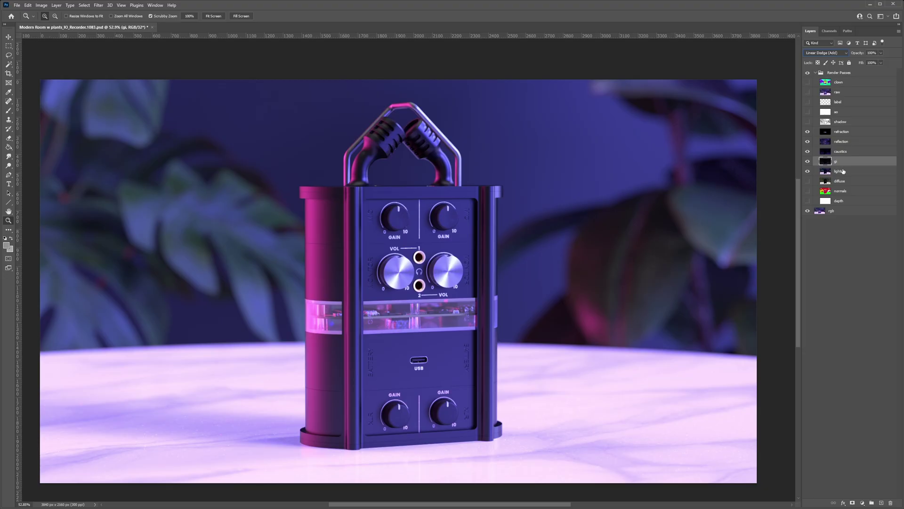
Move the rgb layer to the top of the stack, above the Render Passes group
{"action": "left_click", "coordinate": [841, 171]}
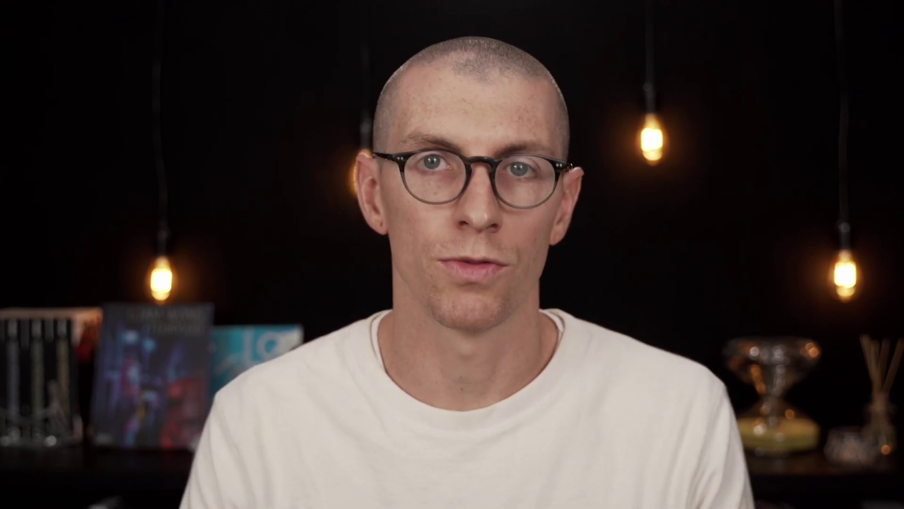
{"action": "left_click", "coordinate": [835, 211]}
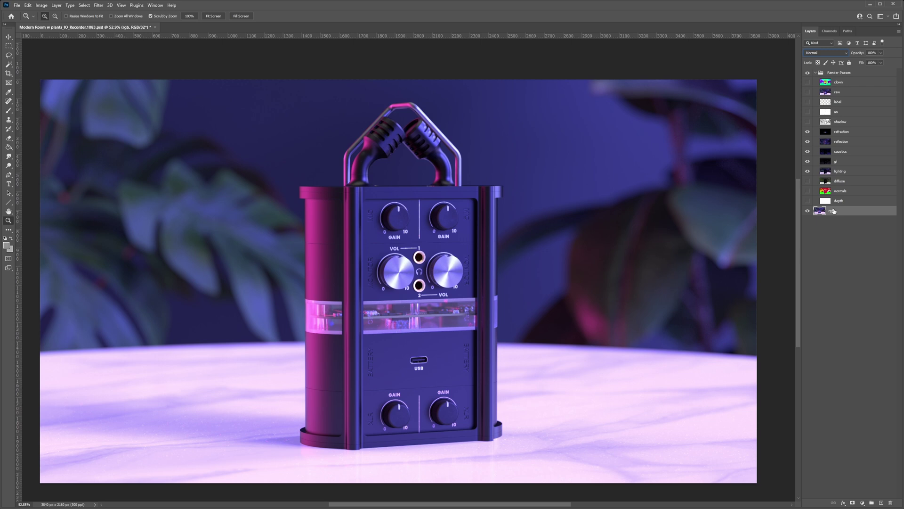
{"action": "left_click_drag", "start_coordinate": [834, 211], "coordinate": [837, 71]}
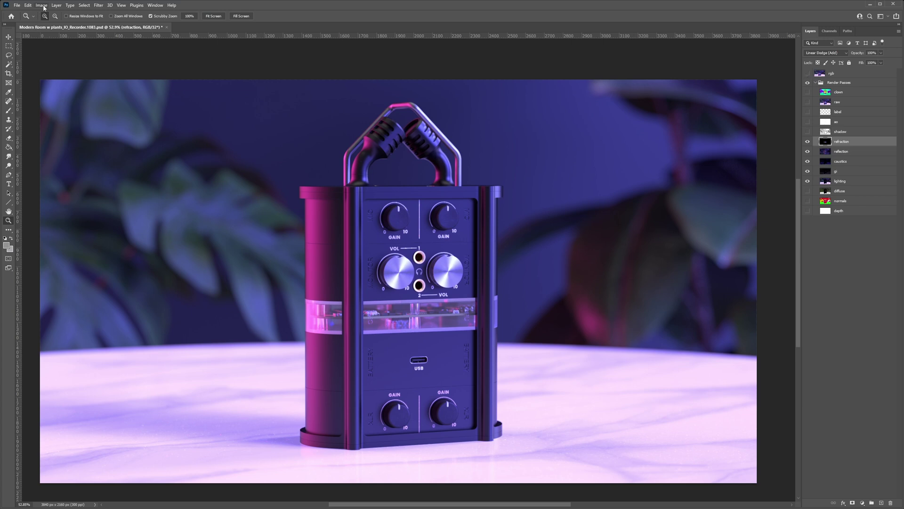
Try converting to 16 Bits/Channel without merging, then undo the washed-out result
{"action": "left_click", "coordinate": [43, 6]}
{"action": "mouse_move", "coordinate": [47, 14]}
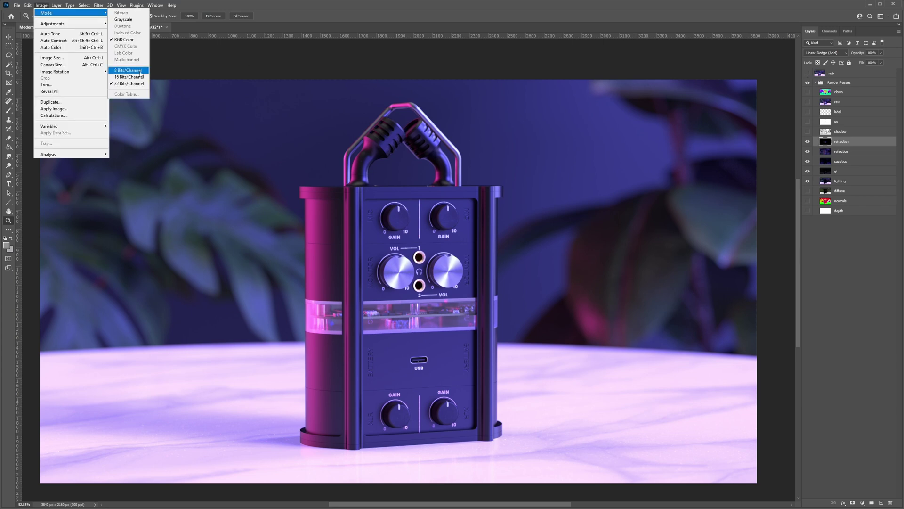
{"action": "left_click", "coordinate": [140, 78]}
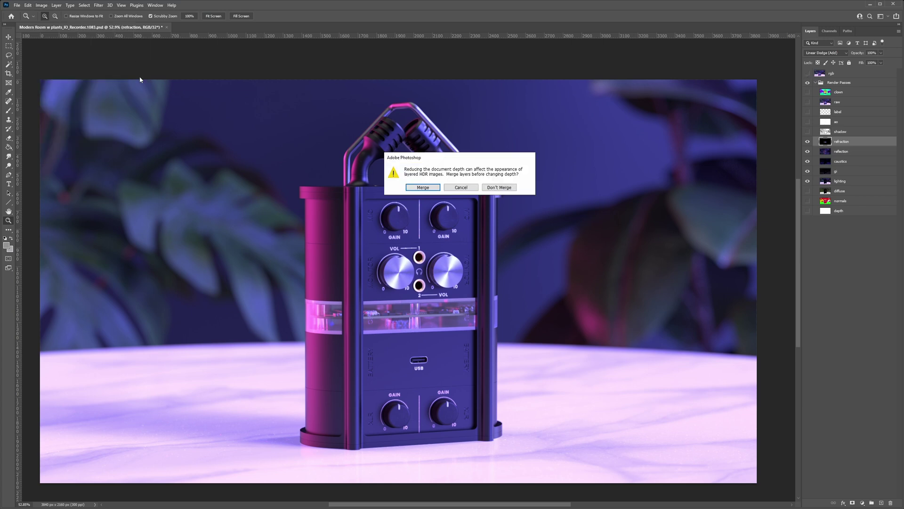
{"action": "left_click", "coordinate": [492, 187]}
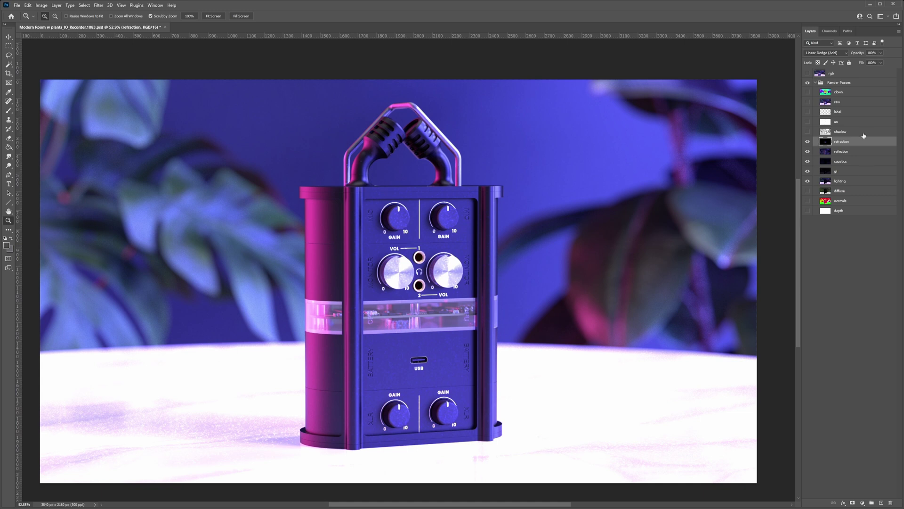
{"action": "key", "text": "ctrl+z"}
Convert to 16 Bits/Channel with merged layers, tone-mapping with Exposure and Gamma
{"action": "left_click", "coordinate": [42, 5]}
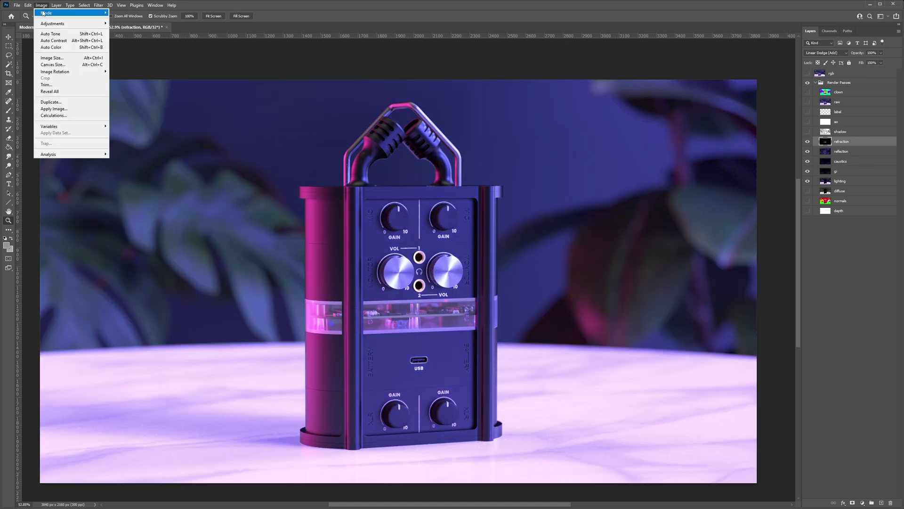
{"action": "mouse_move", "coordinate": [43, 15]}
{"action": "left_click", "coordinate": [141, 78]}
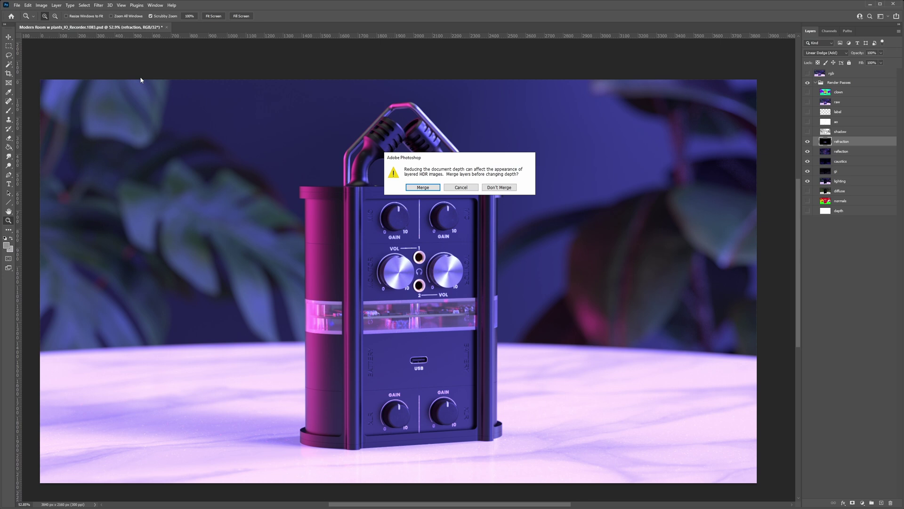
{"action": "left_click", "coordinate": [437, 187]}
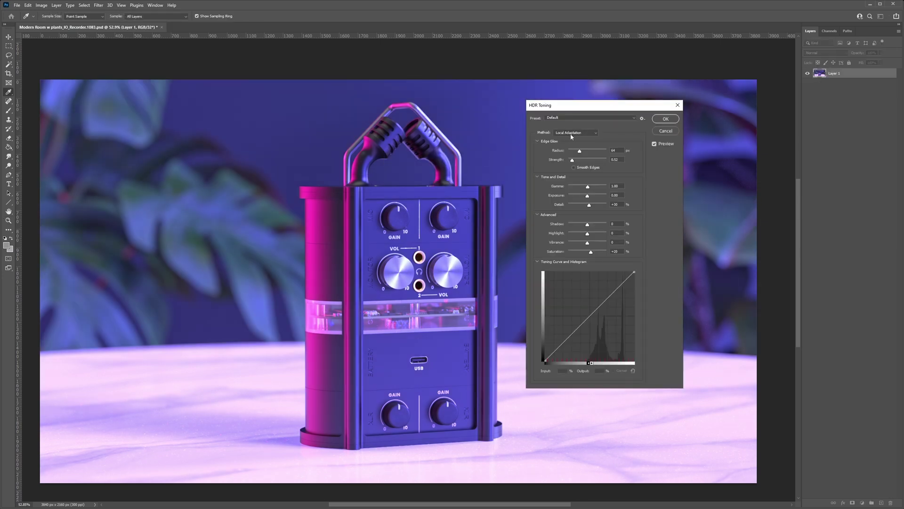
{"action": "left_click", "coordinate": [571, 133]}
{"action": "left_click", "coordinate": [572, 141]}
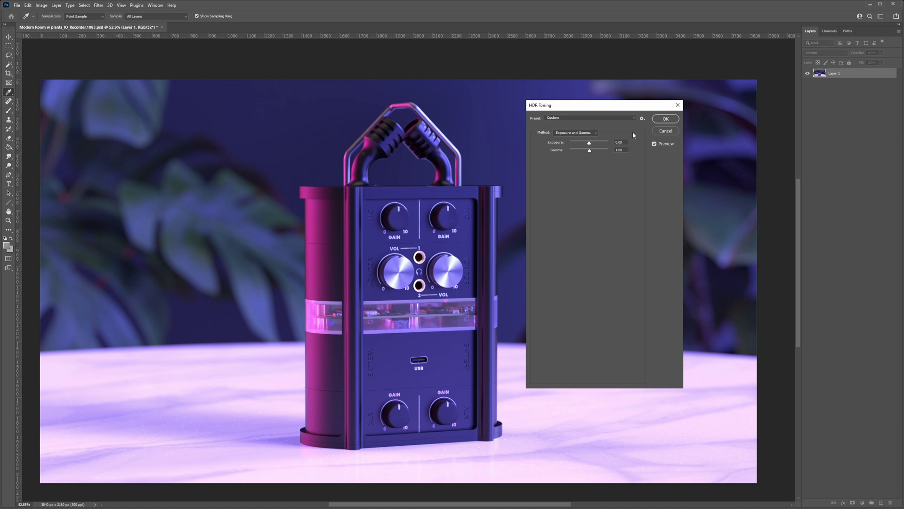
{"action": "left_click", "coordinate": [664, 120]}
Export the flattened 16-bit document from the File menu
{"action": "key", "text": "z"}
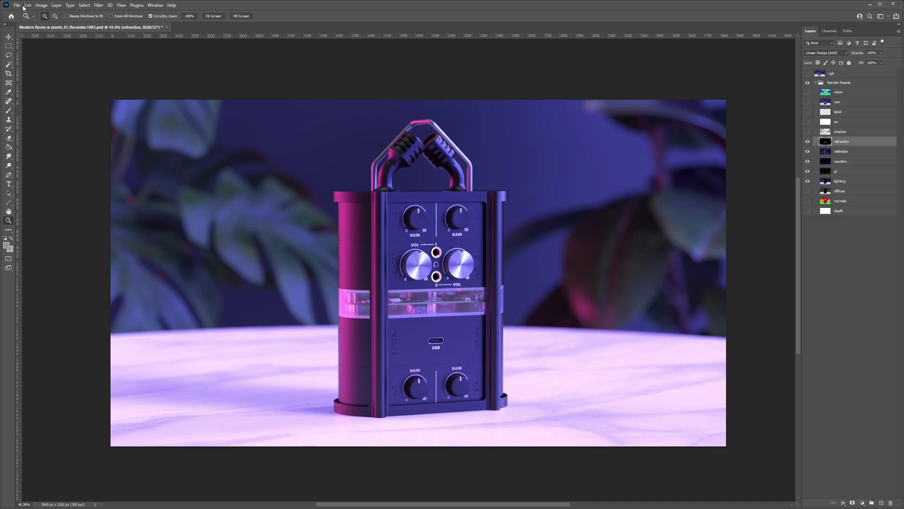
{"action": "left_click", "coordinate": [18, 6]}
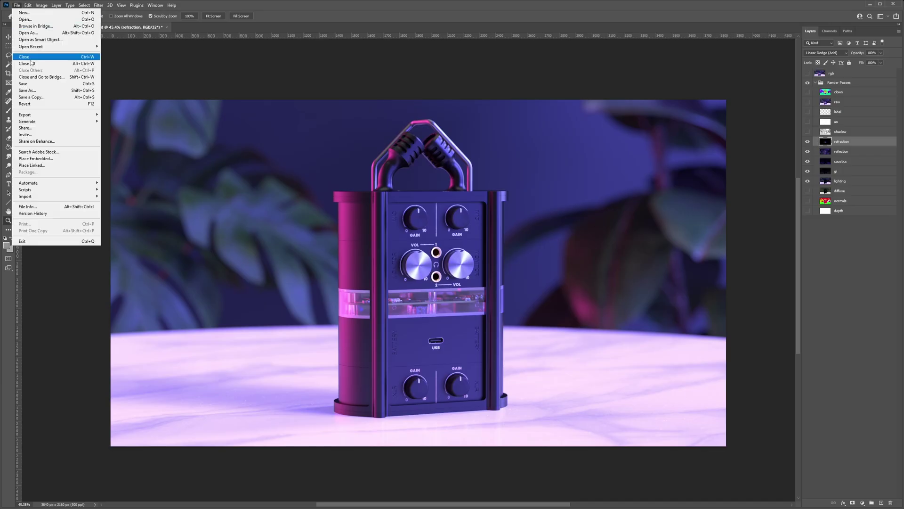
{"action": "mouse_move", "coordinate": [45, 116]}
{"action": "left_click", "coordinate": [127, 123]}
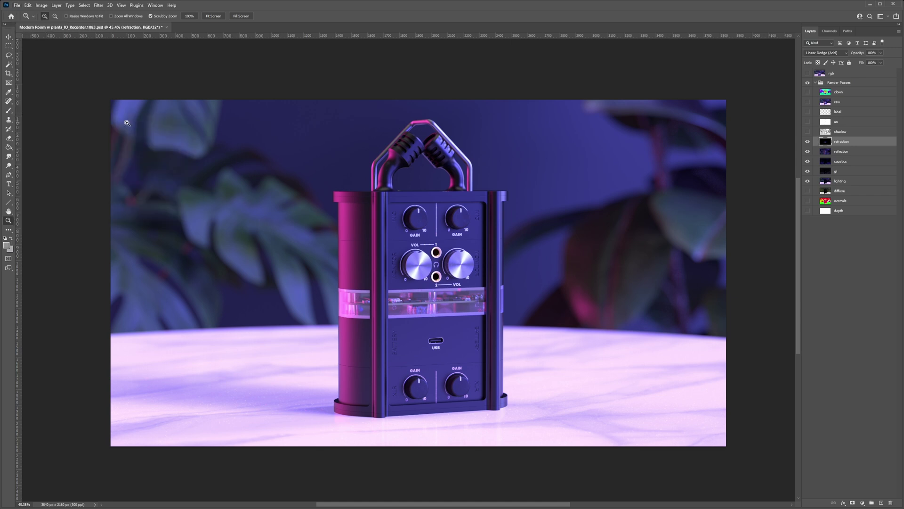